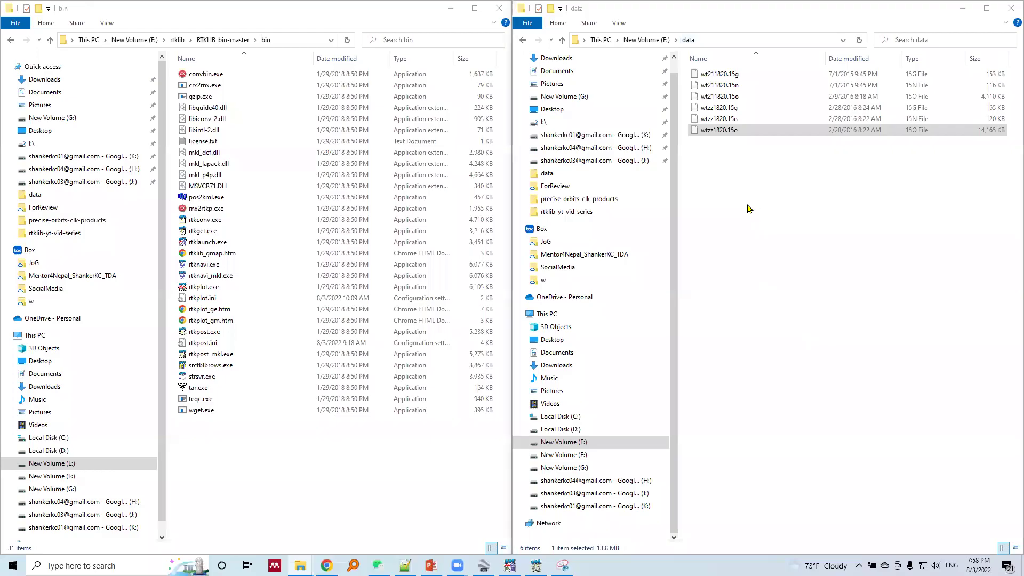
Select the wtzz1820.15o observation file in the data folder, then return to the bin folder.
left_click(748, 208)
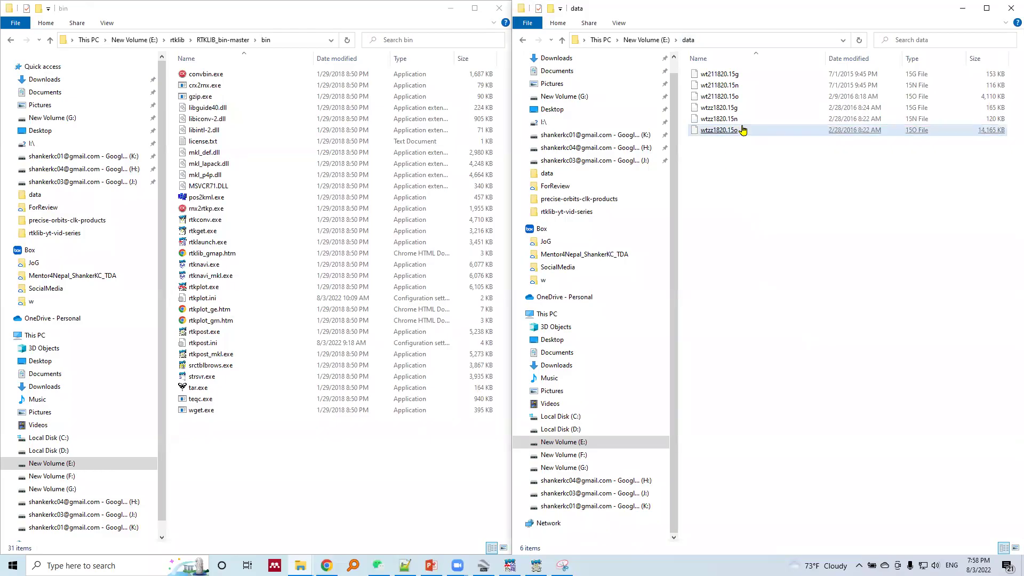
left_click(708, 133)
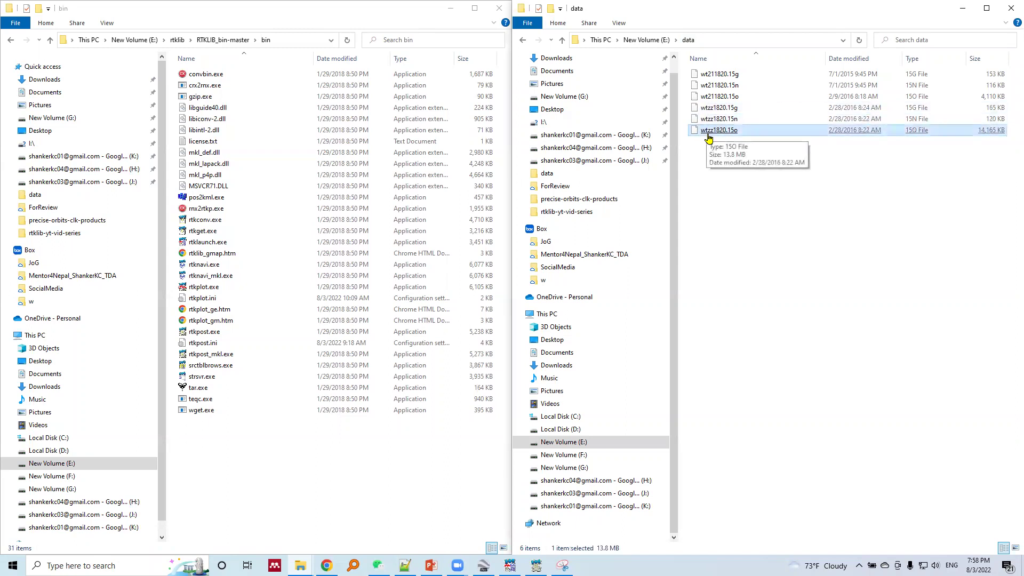
left_click(211, 479)
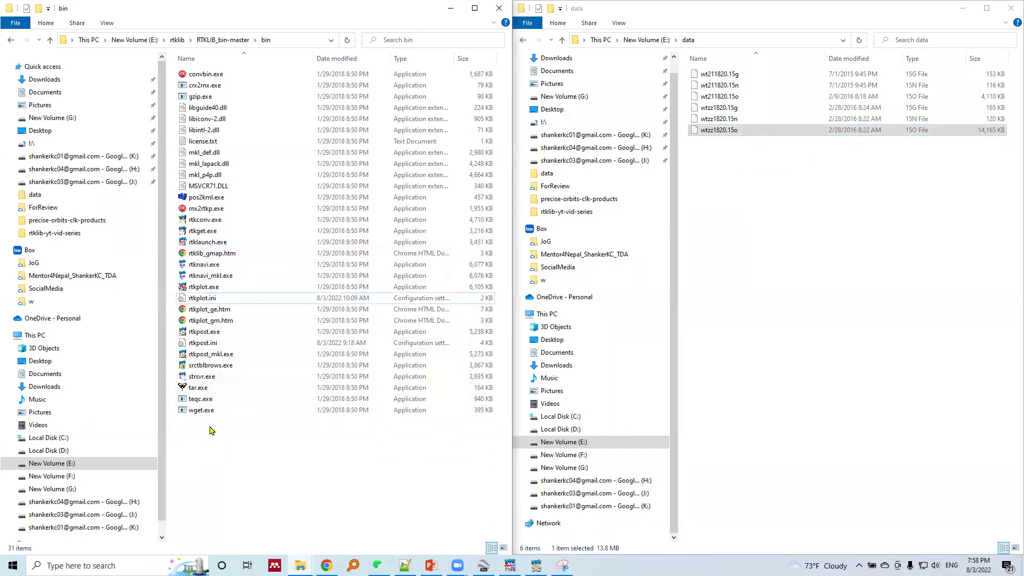
Launch the RTKLIB launcher and start RTKPOST, placing both beside the data files.
double_click(197, 244)
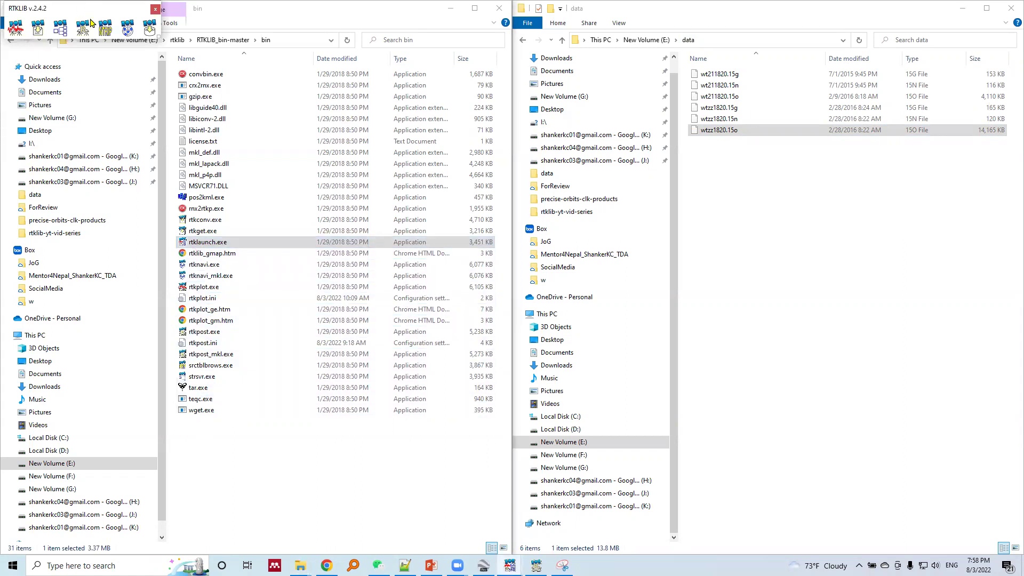
left_click_drag(91, 8, 772, 160)
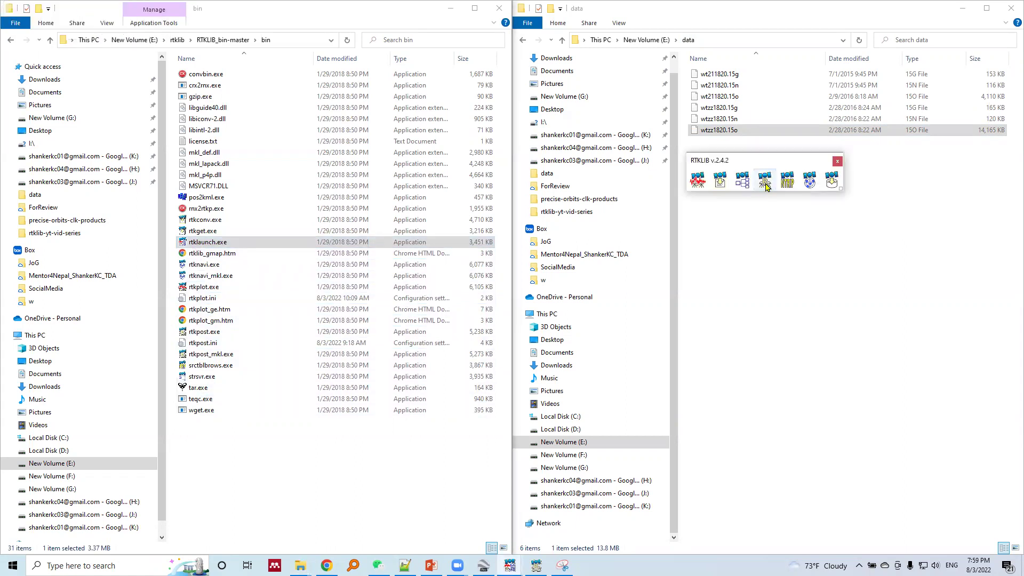
left_click(764, 180)
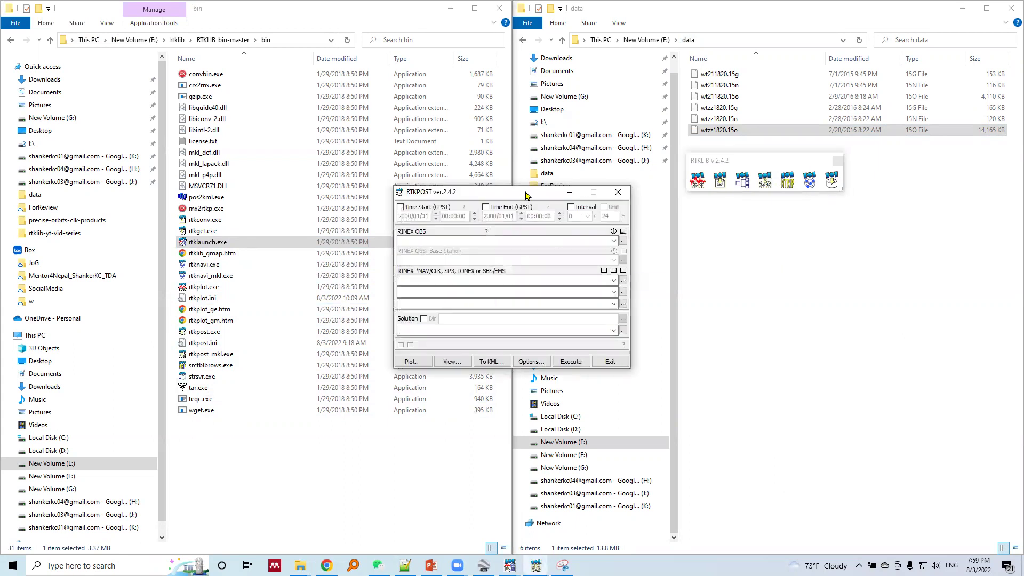
left_click_drag(527, 195, 815, 208)
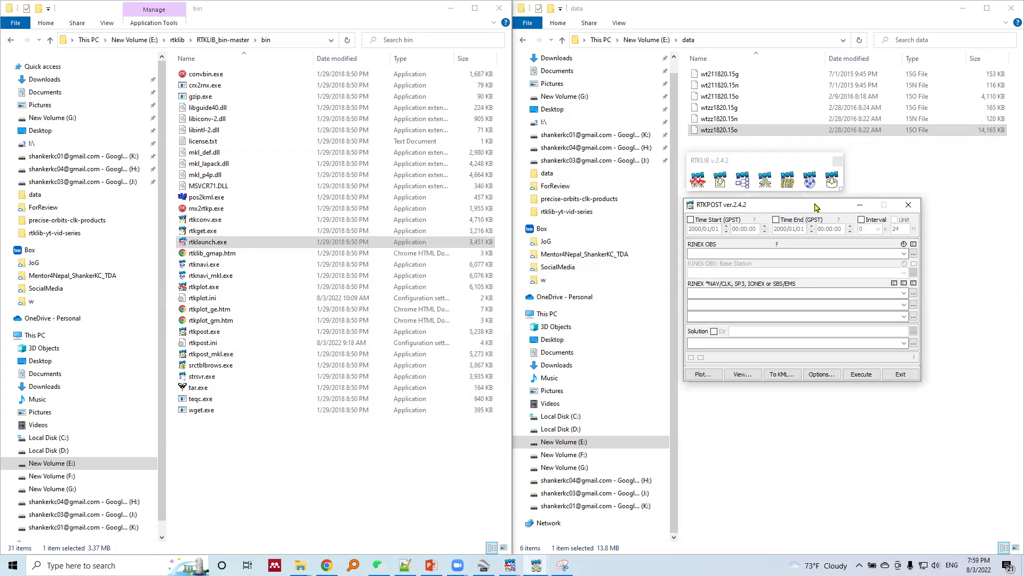
In RTKPOST's processing options Setting1 page, keep positioning mode Single.
left_click(815, 377)
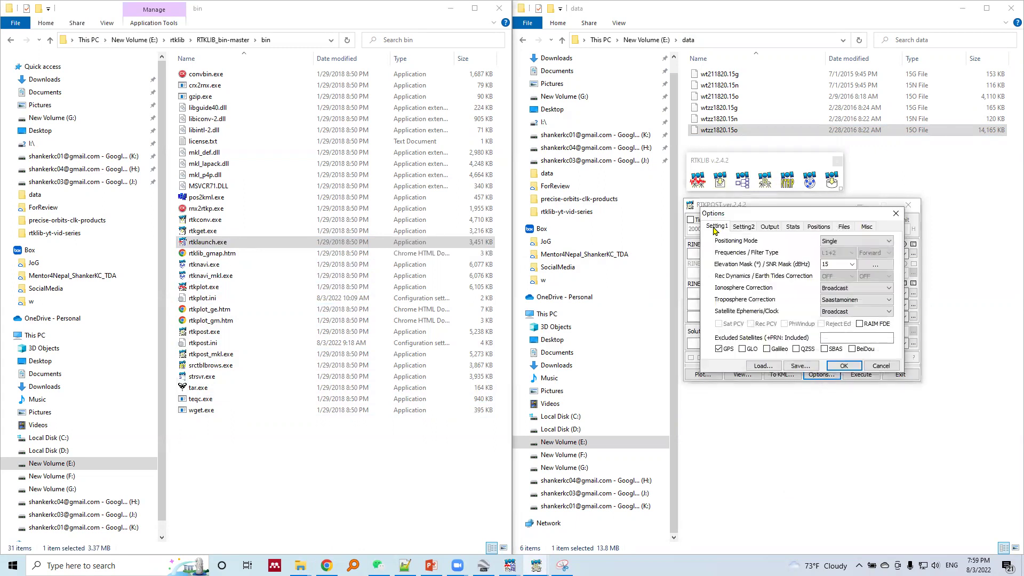
left_click(715, 227)
left_click(841, 243)
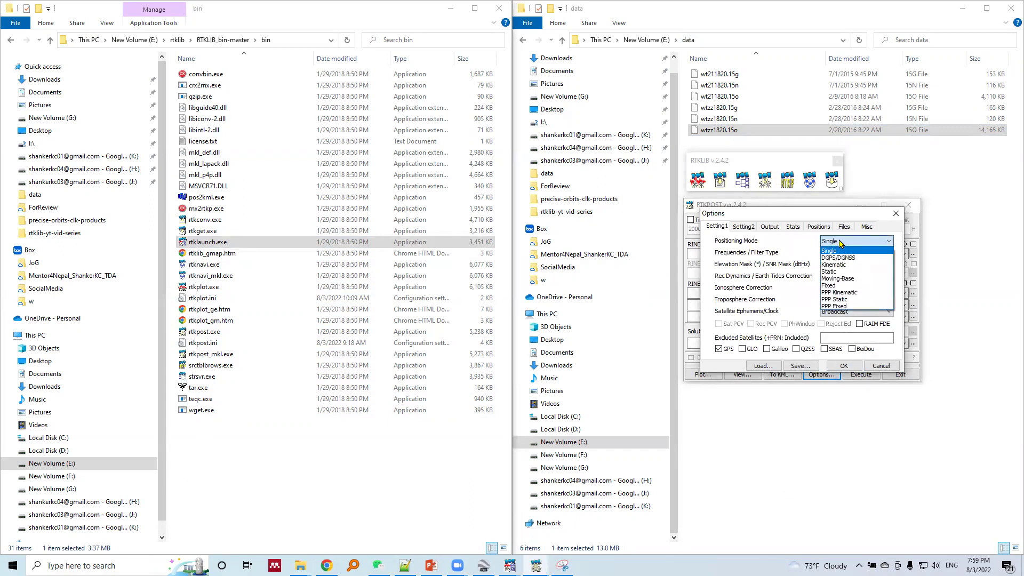
left_click(841, 251)
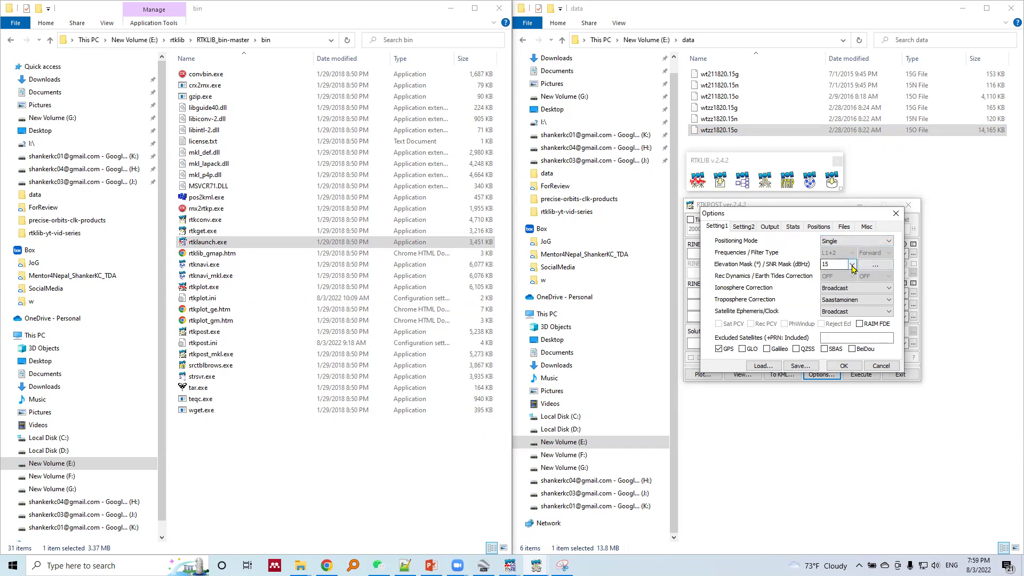
Keep Broadcast ionosphere, Saastamoinen troposphere and Broadcast satellite ephemeris corrections.
left_click(842, 289)
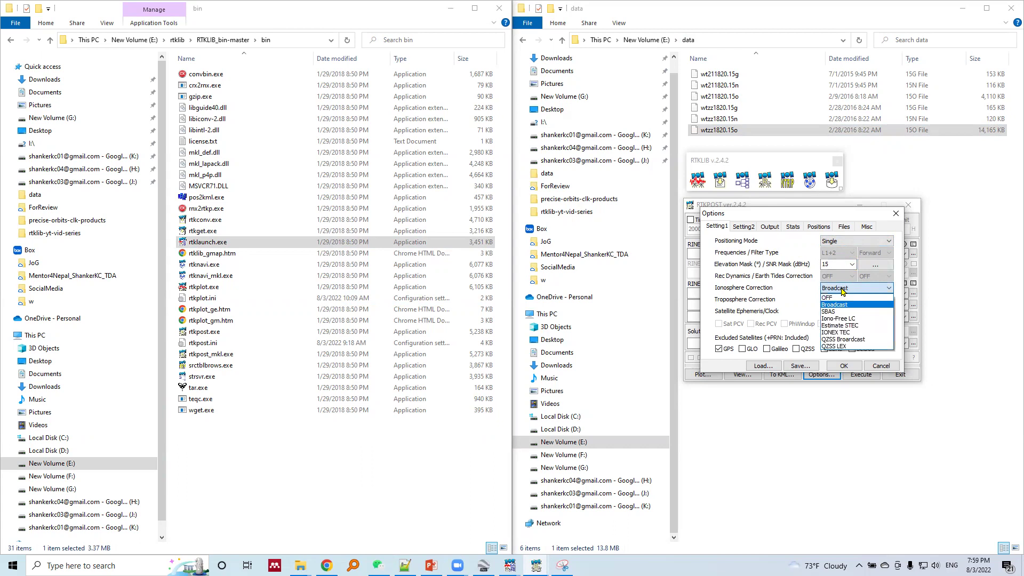
left_click(842, 291)
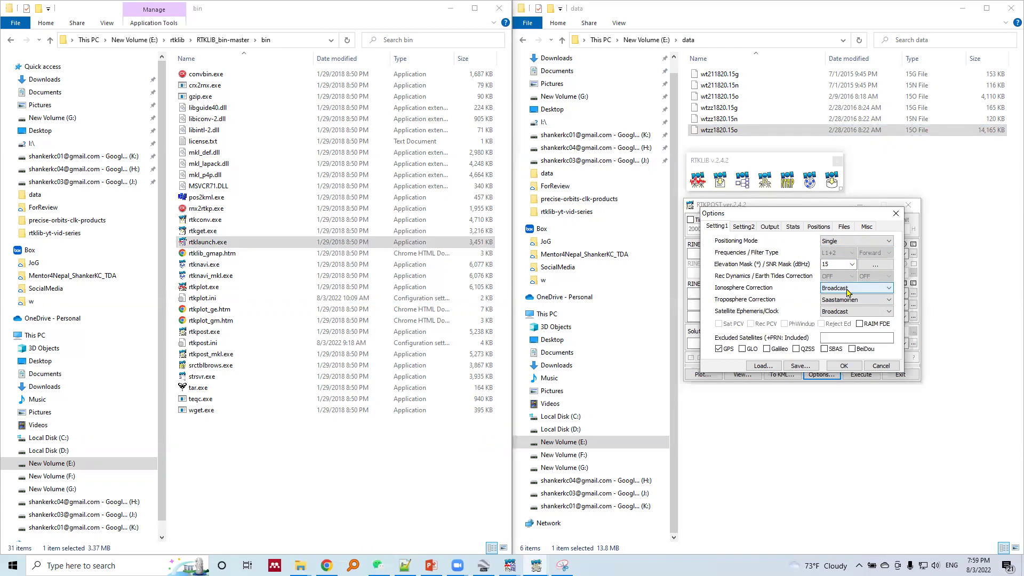
left_click(833, 302)
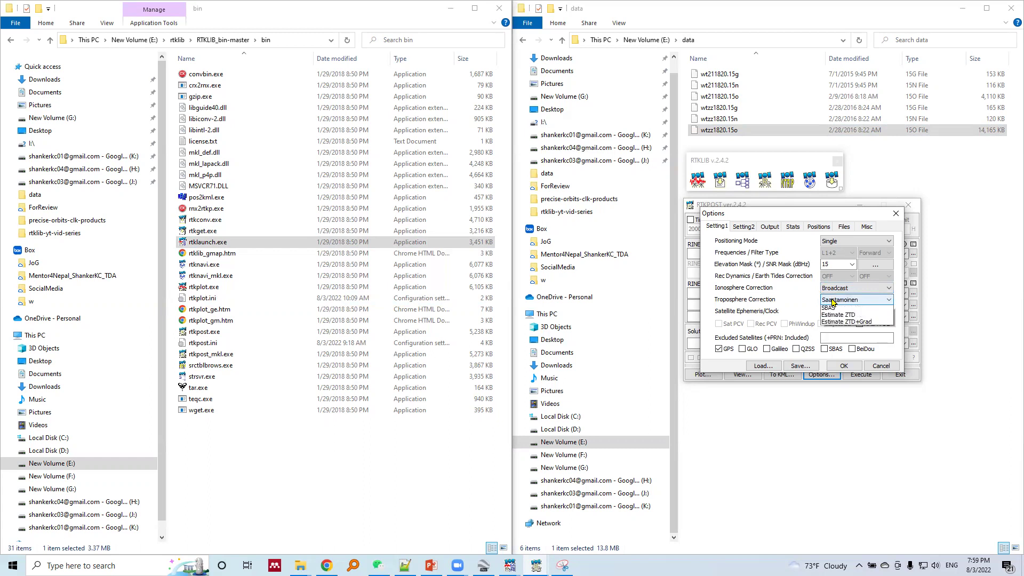
left_click(834, 301)
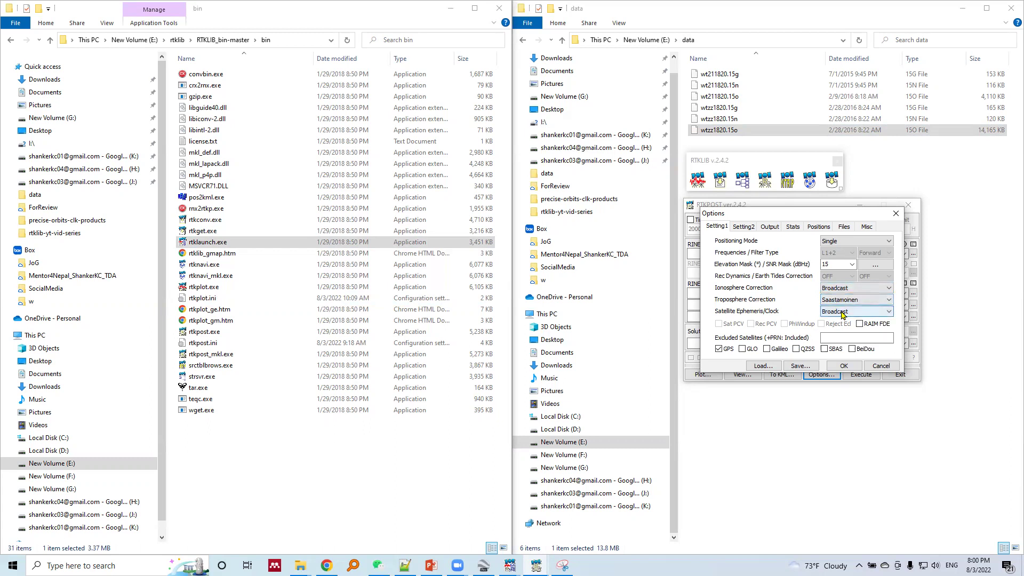
left_click(842, 313)
left_click(841, 314)
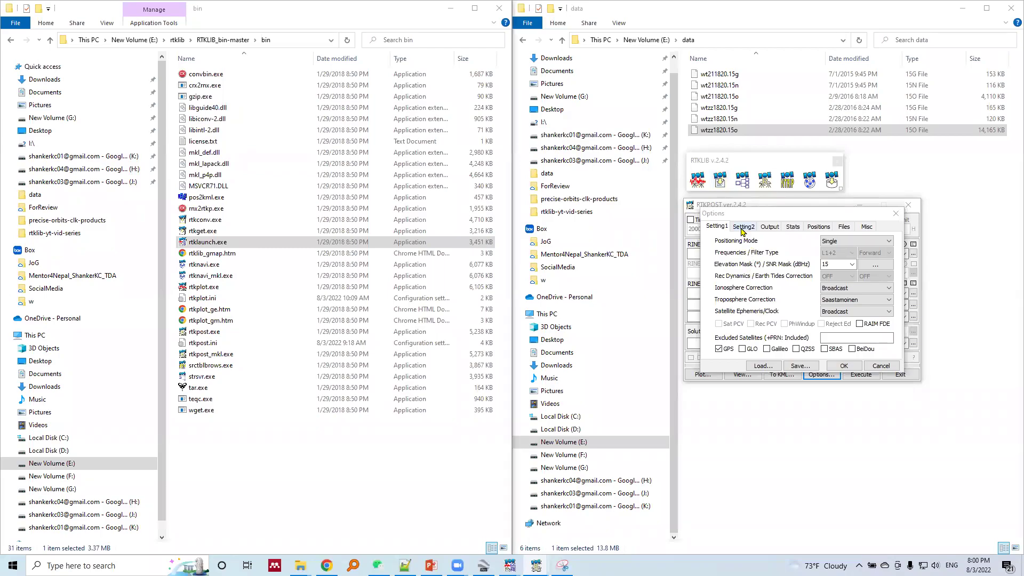
left_click(742, 228)
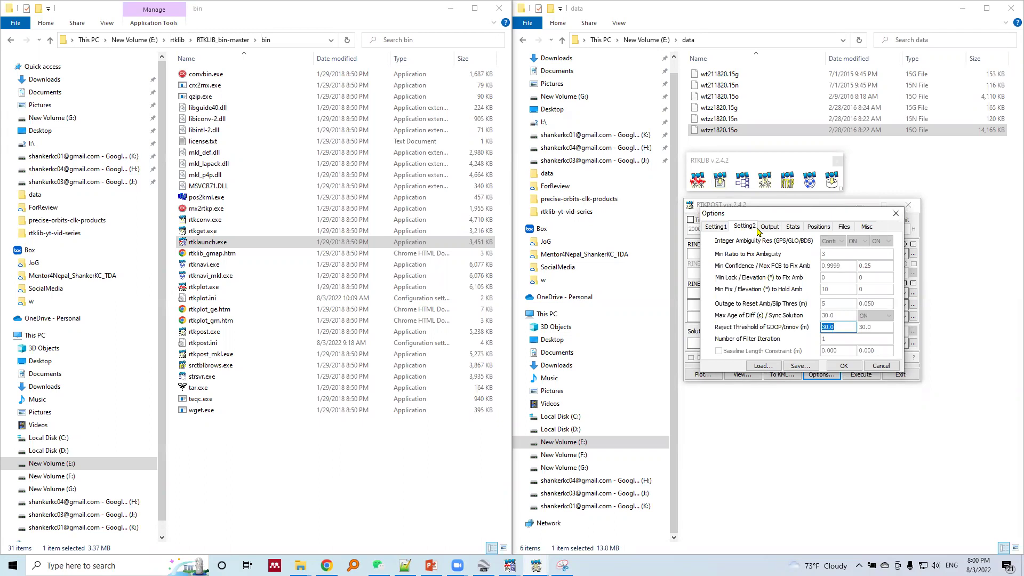
left_click(770, 228)
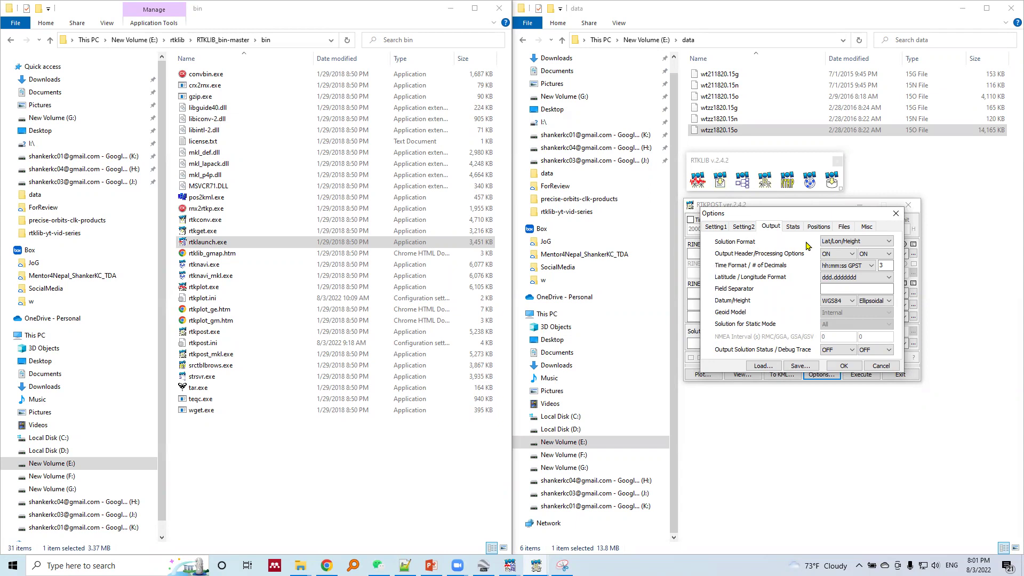
left_click(793, 228)
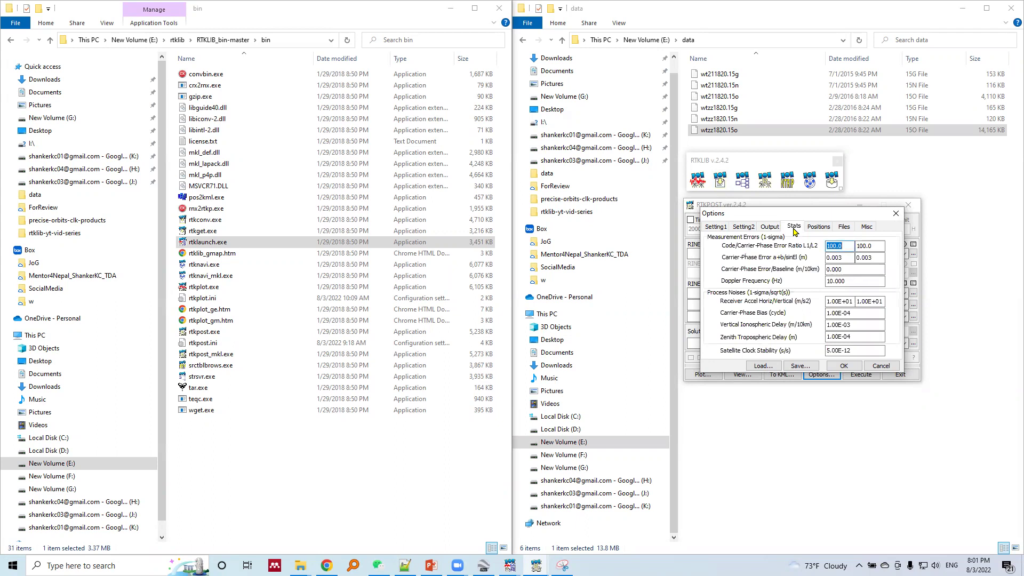
left_click(815, 228)
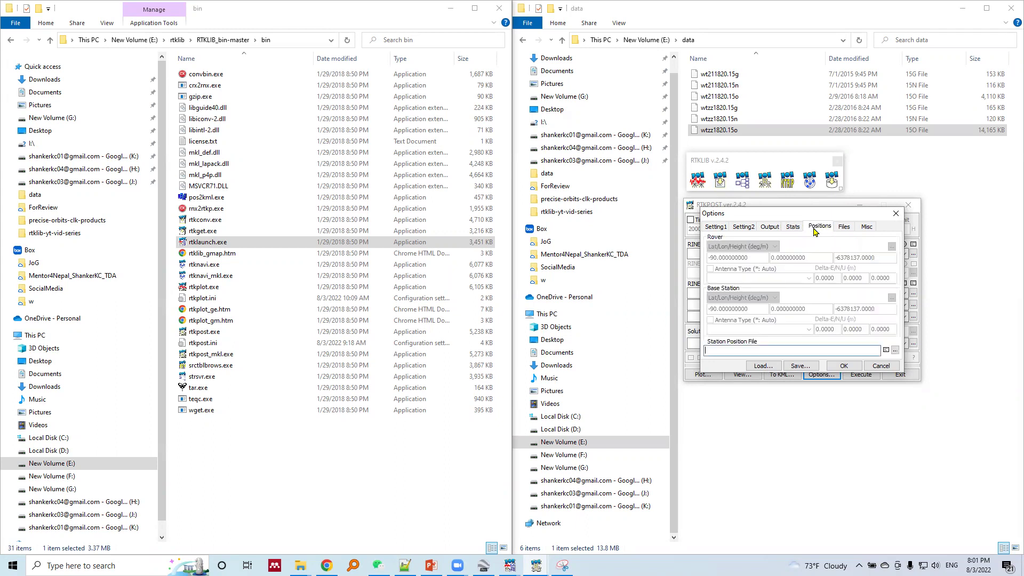
left_click(845, 229)
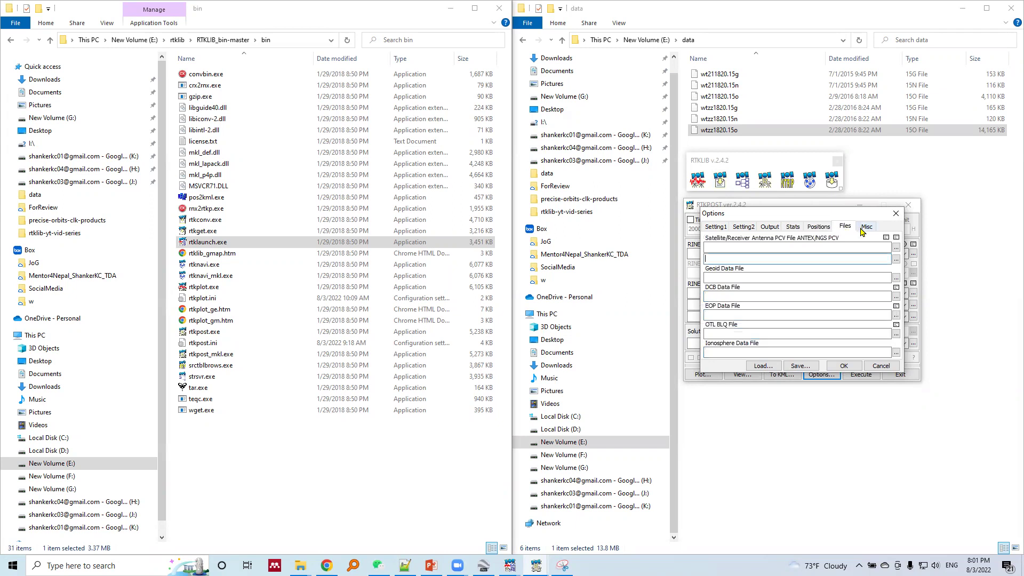
left_click(867, 229)
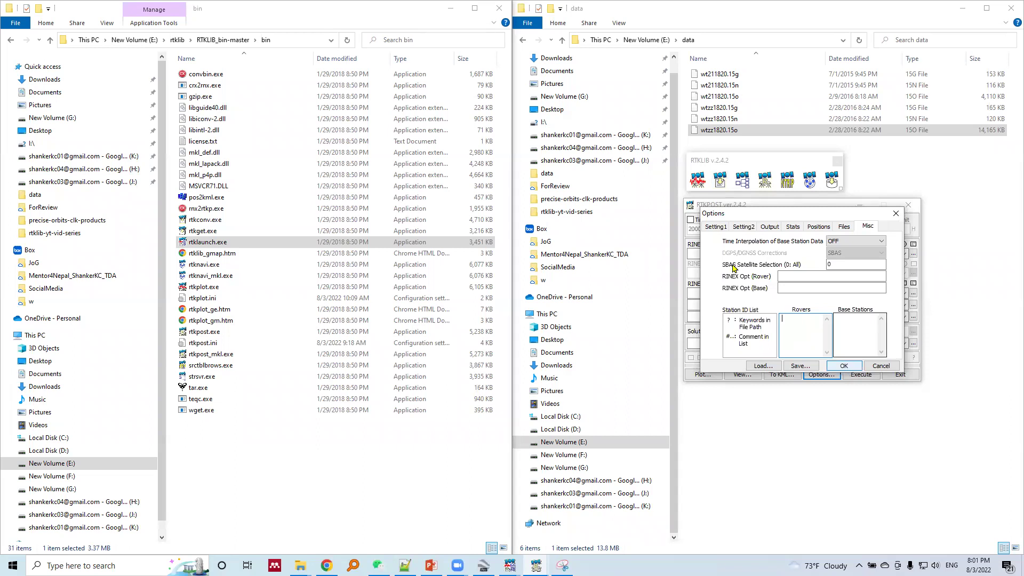
key("ctrl+Tab")
Accept the options and browse for the rover RINEX OBS file in E:\data.
left_click(841, 366)
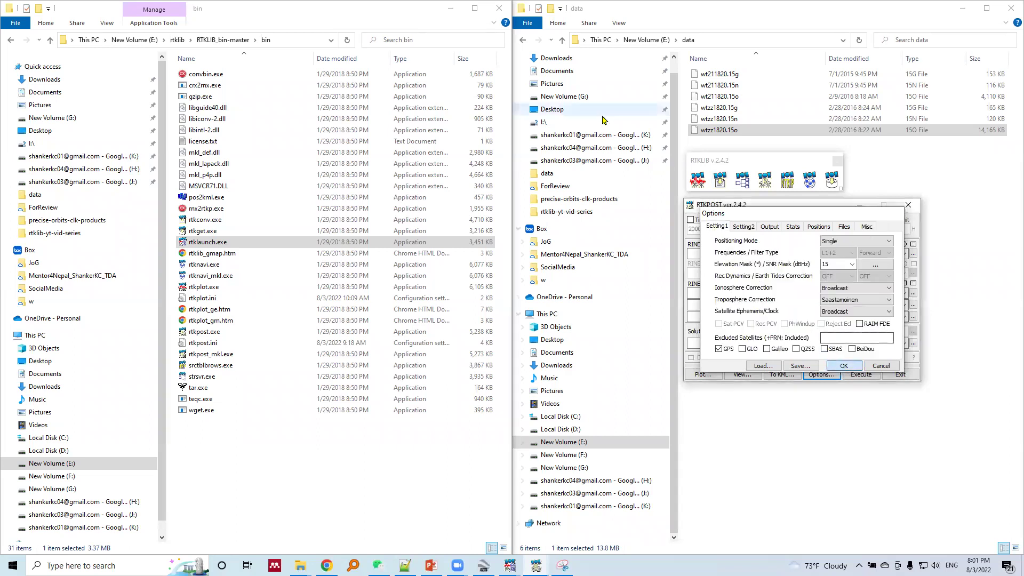
left_click(453, 55)
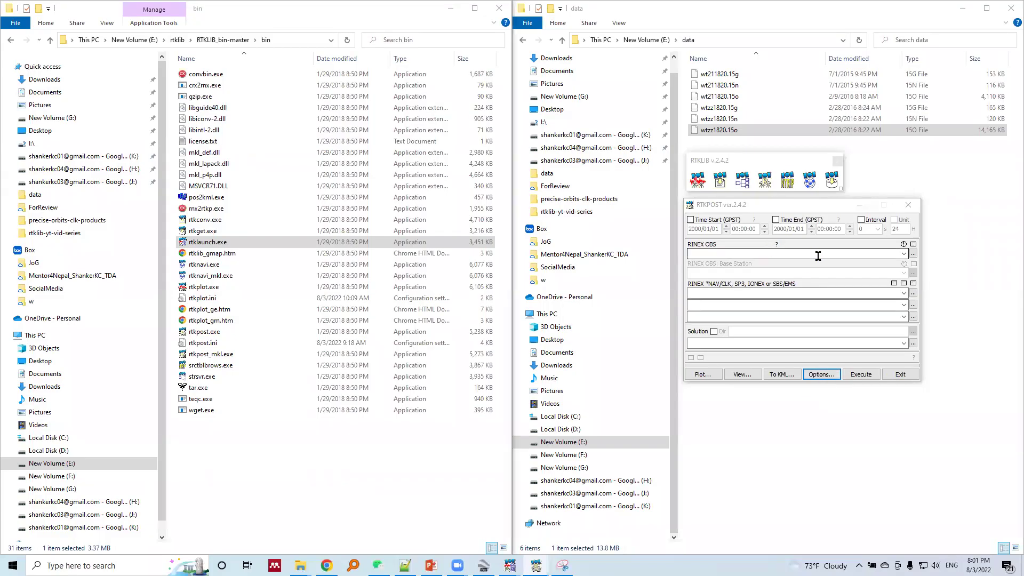
left_click(737, 205)
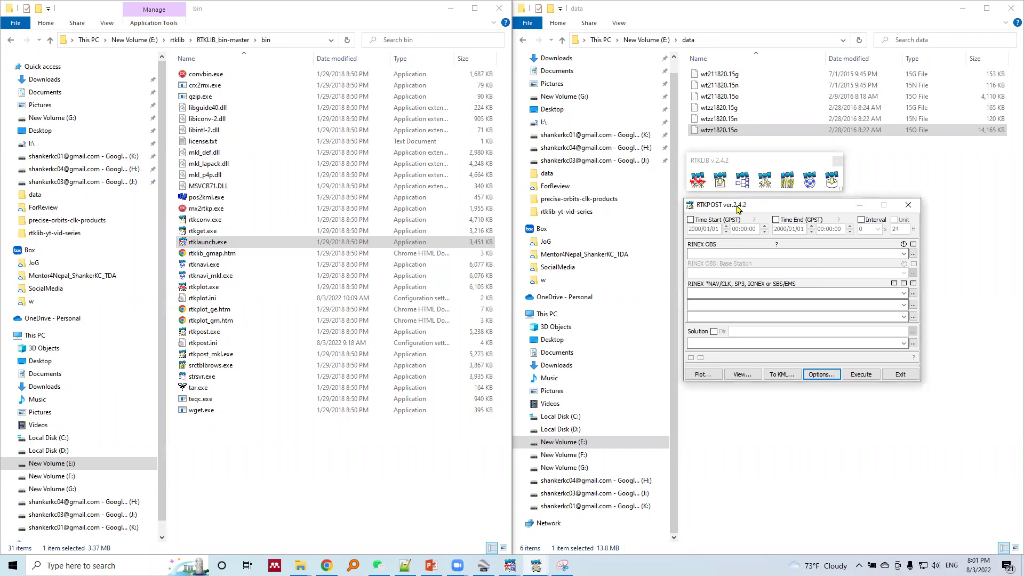
left_click(912, 257)
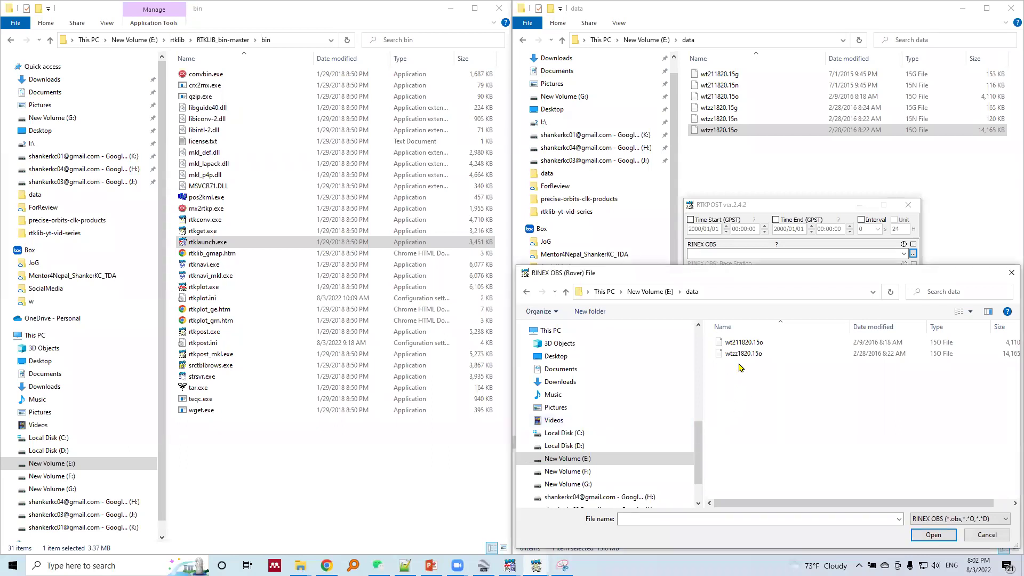
Load wtzz1820.15o as the rover observation file, with output E:\data\wtzz1820.pos.
left_click(739, 356)
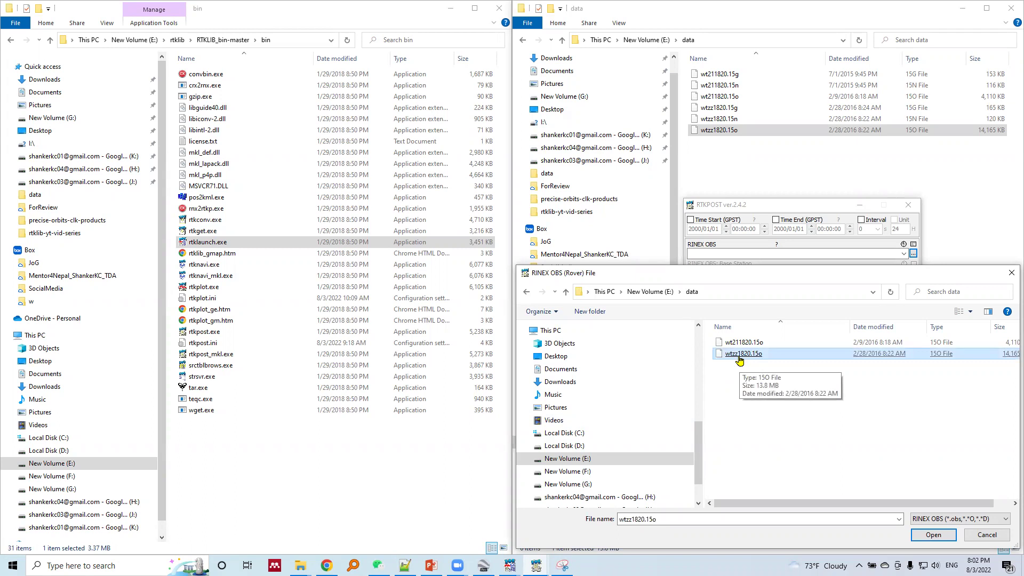
double_click(739, 355)
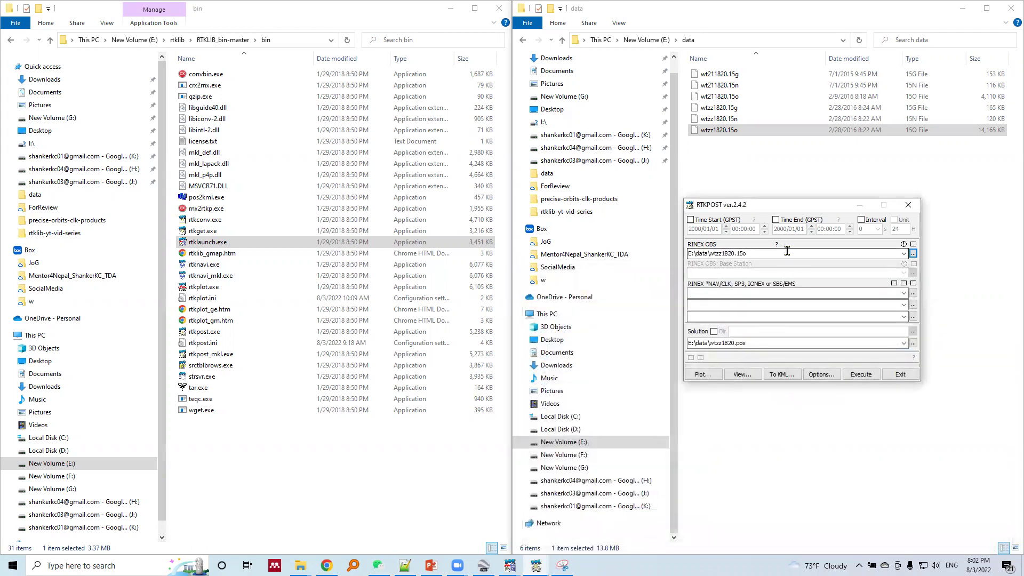